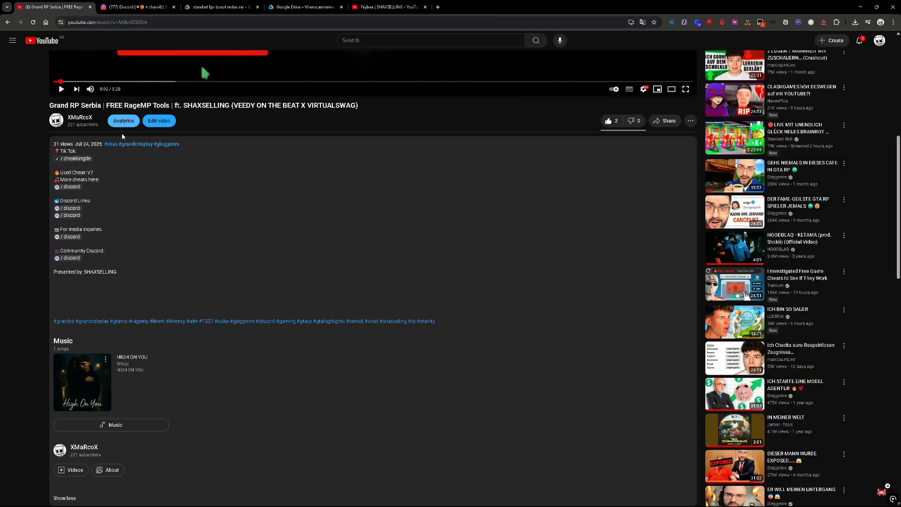
scroll(122, 176, "up", 5)
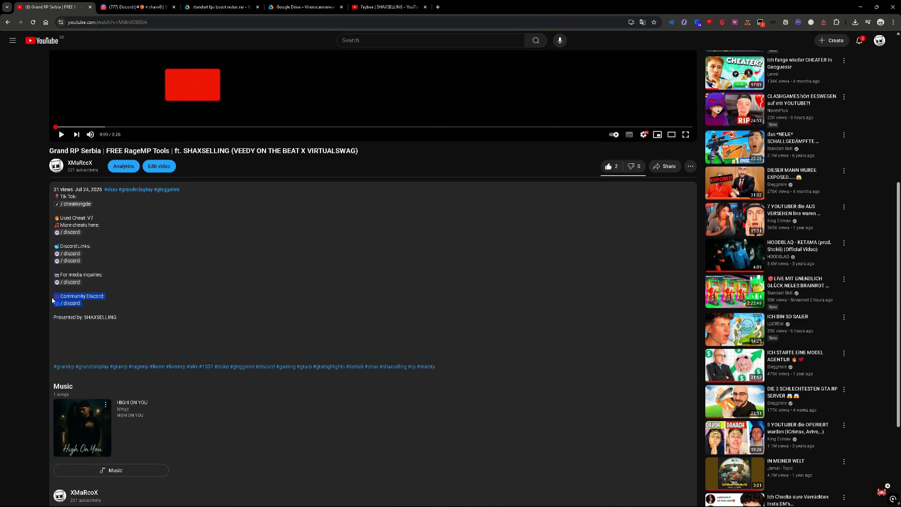
Open the Community Discord invite link from the YouTube video description.
left_click(64, 304)
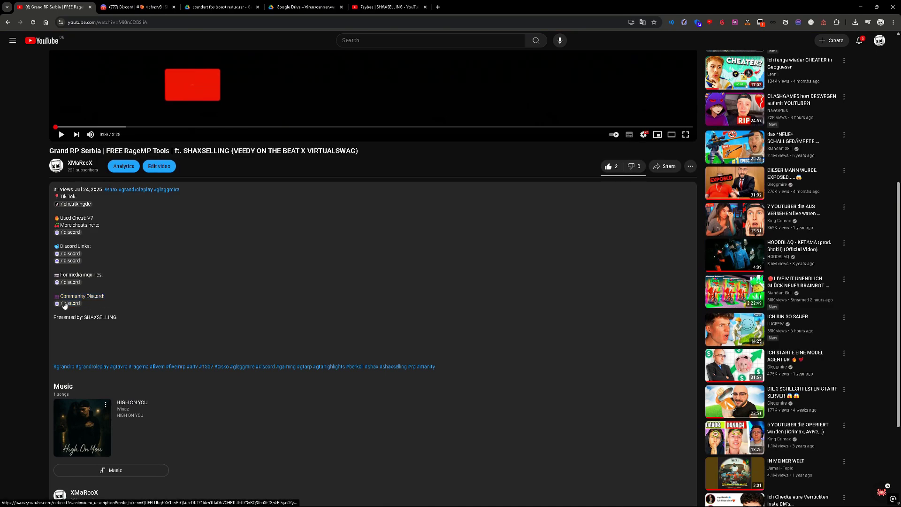
left_click(64, 304)
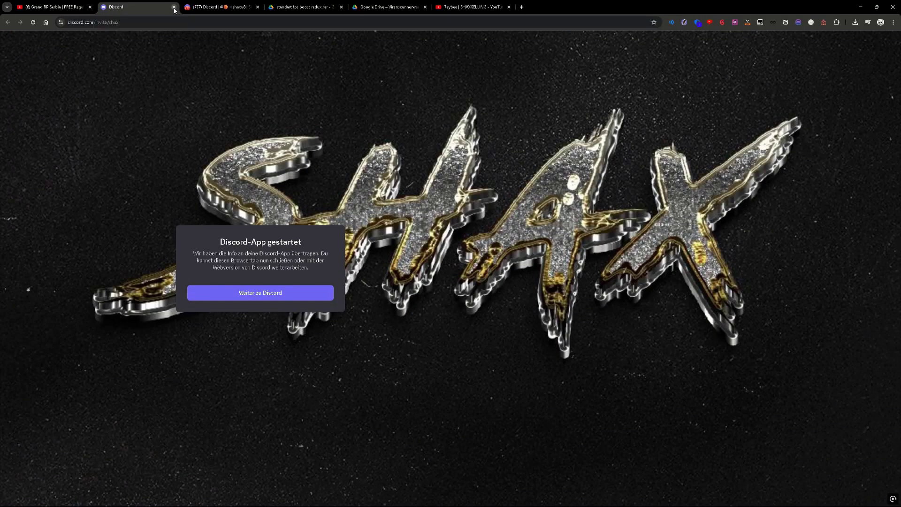
Close the invite page, open the SHAX Community verify-2 channel, and select its verification link.
left_click(173, 8)
left_click(137, 8)
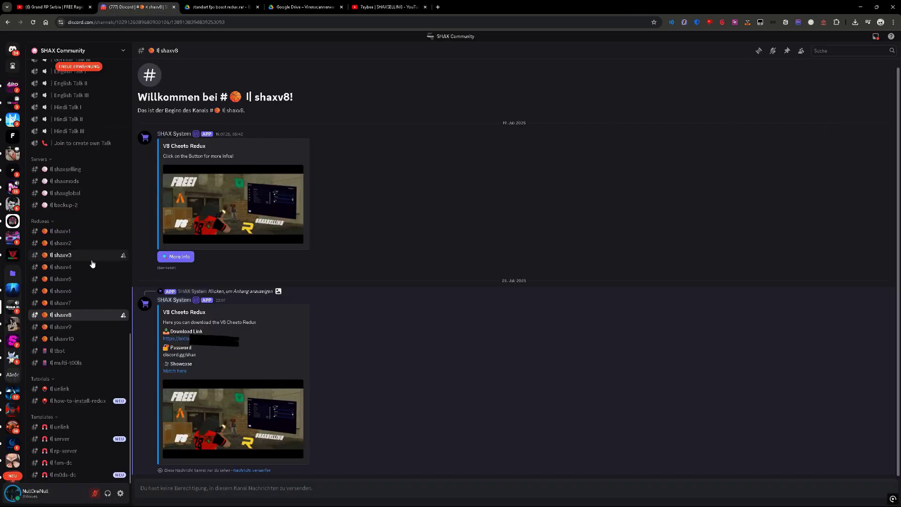
scroll(71, 246, "up", 5)
scroll(71, 212, "up", 5)
left_click(67, 128)
scroll(81, 145, "up", 4)
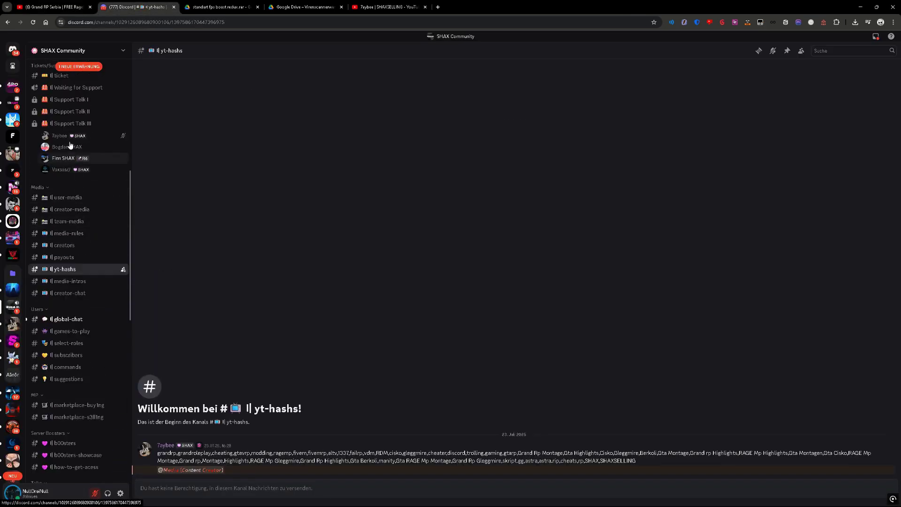
scroll(70, 175, "up", 4)
scroll(68, 204, "up", 4)
scroll(63, 215, "up", 3)
left_click(62, 221)
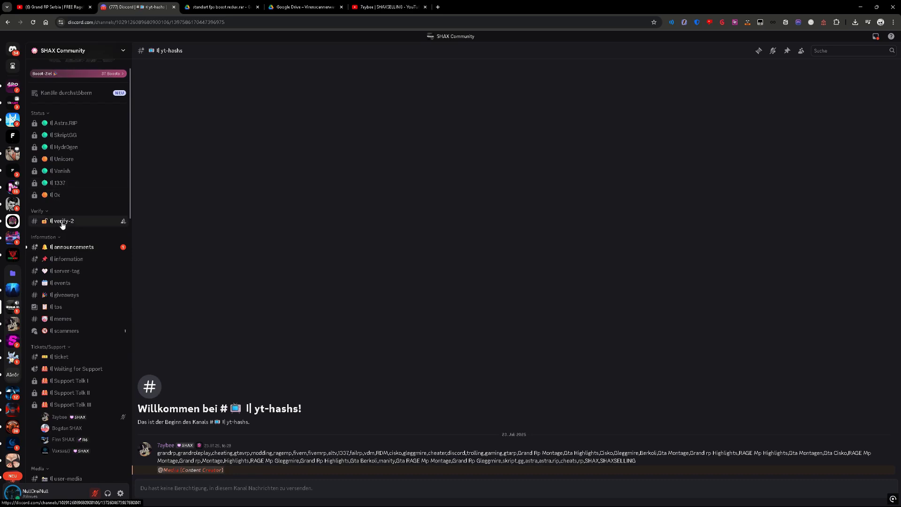
left_click_drag(164, 362, 299, 380)
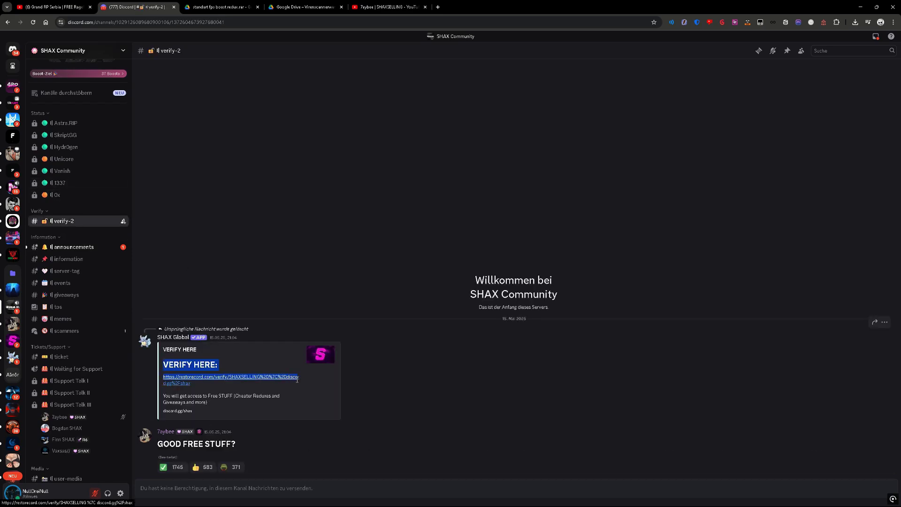
left_click_drag(236, 389, 151, 368)
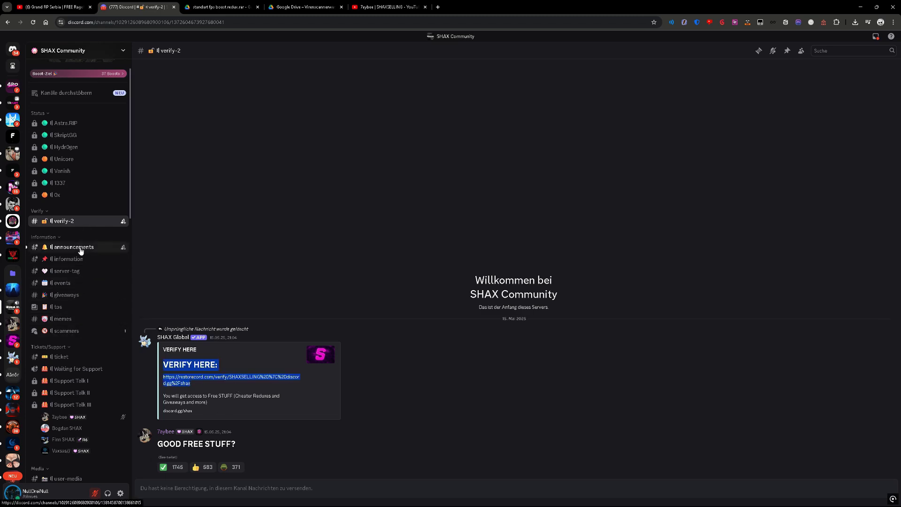
scroll(75, 306, "down", 2)
scroll(74, 306, "down", 5)
scroll(64, 268, "down", 5)
scroll(57, 239, "down", 5)
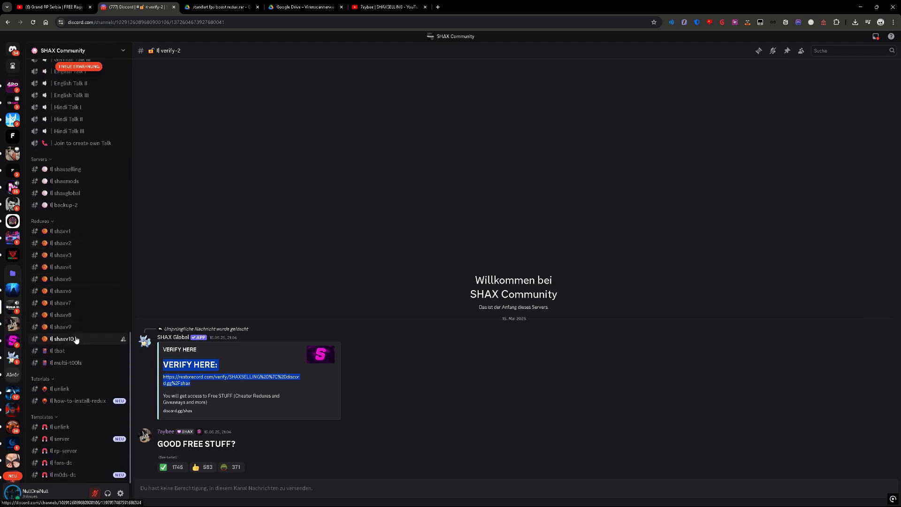
In the shaxv8 channel, request More Info on V8 Cheeto Redux and dismiss the duplicate message.
left_click(62, 315)
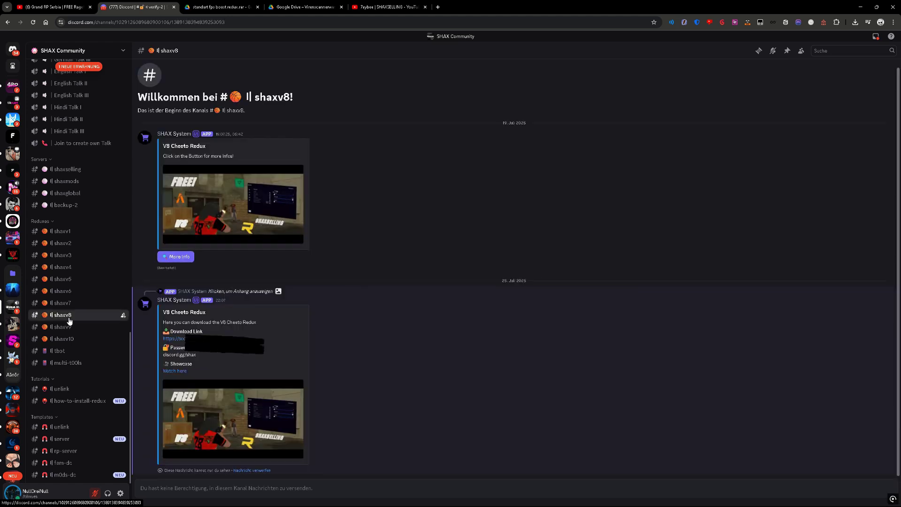
left_click(175, 256)
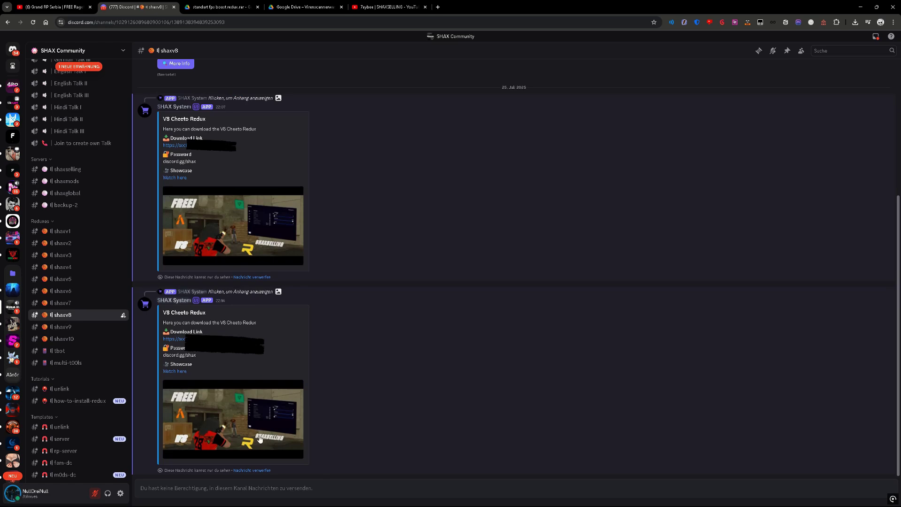
left_click(246, 470)
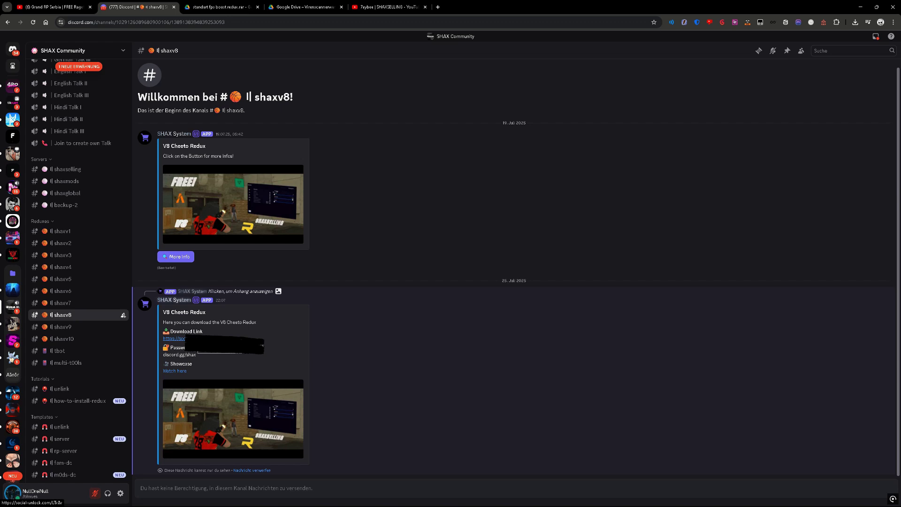
Open the V8 Cheeto Redux download link and dismiss the page translation prompt.
left_click(174, 338)
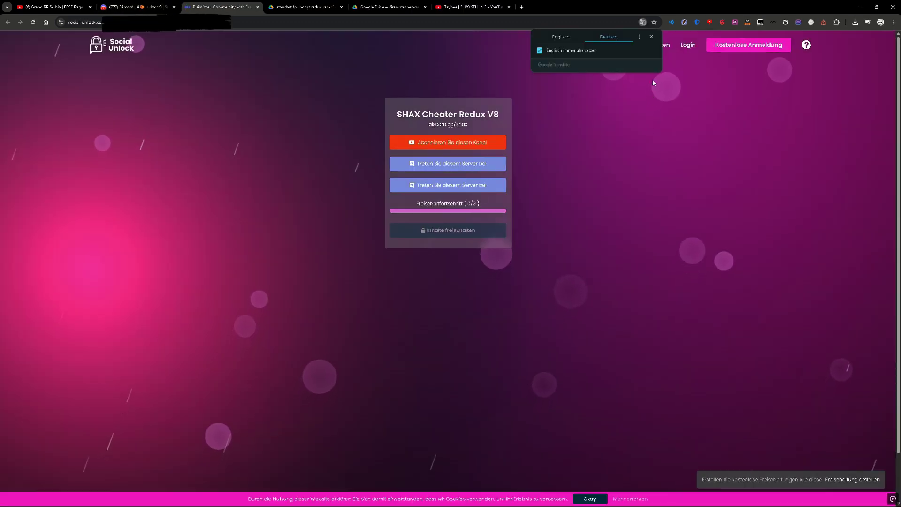
left_click(652, 37)
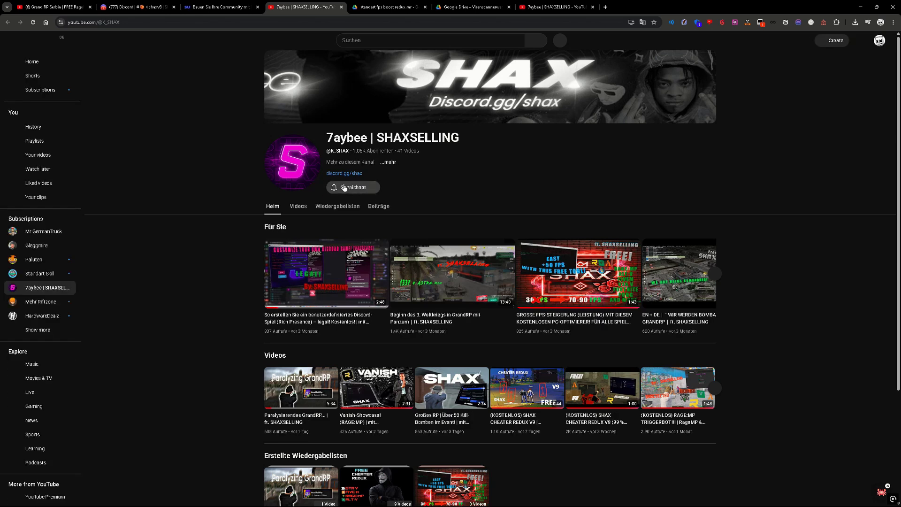
left_click_drag(343, 189, 320, 180)
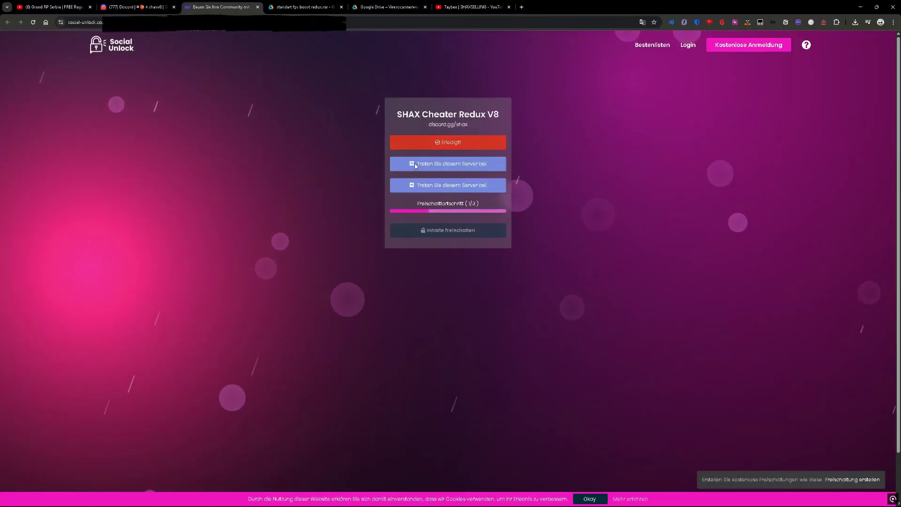
Complete both Join server tasks and unlock the content with Inhalte freischalten.
left_click(429, 144)
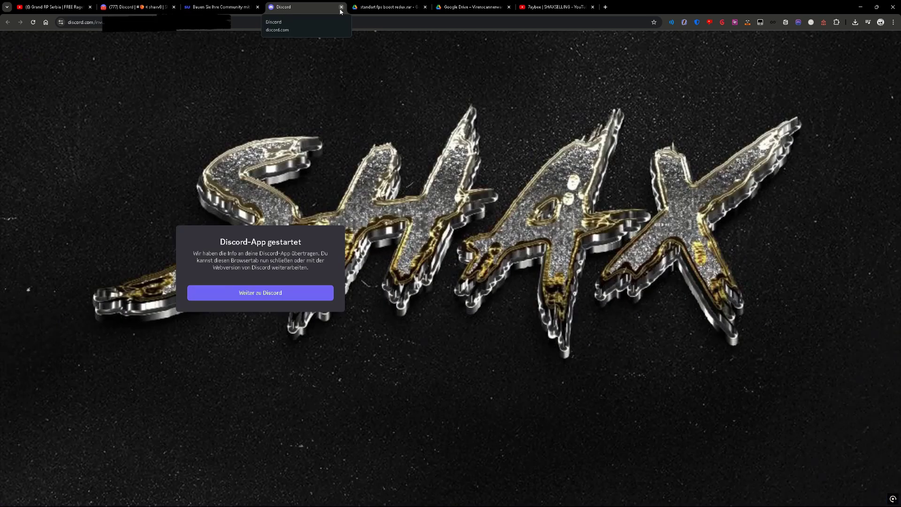
left_click(341, 7)
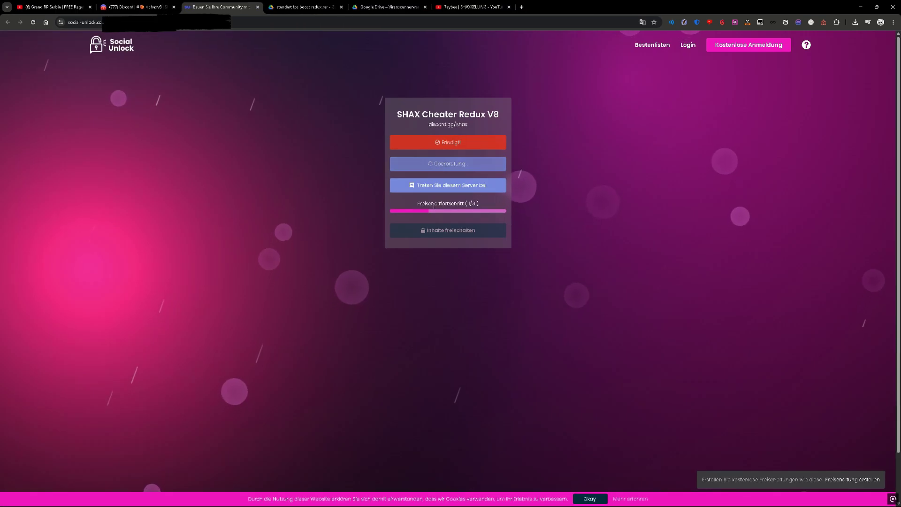
left_click(448, 184)
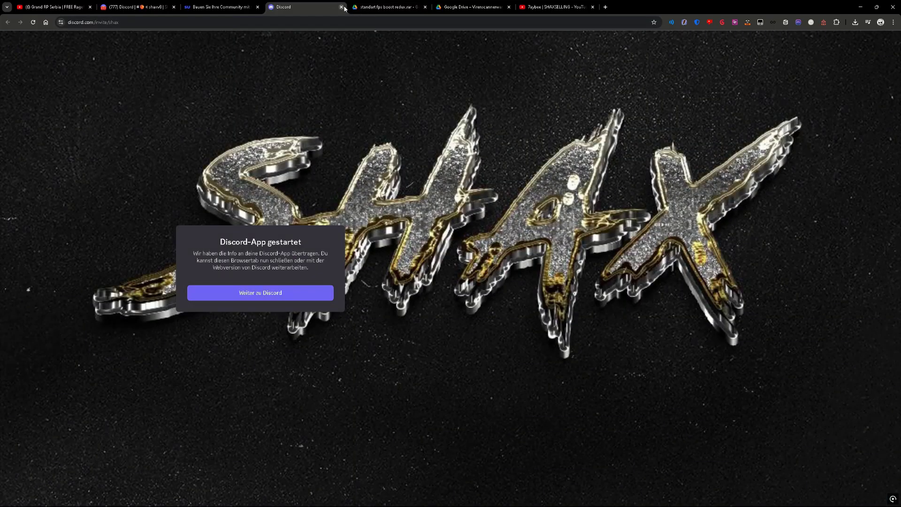
left_click(342, 7)
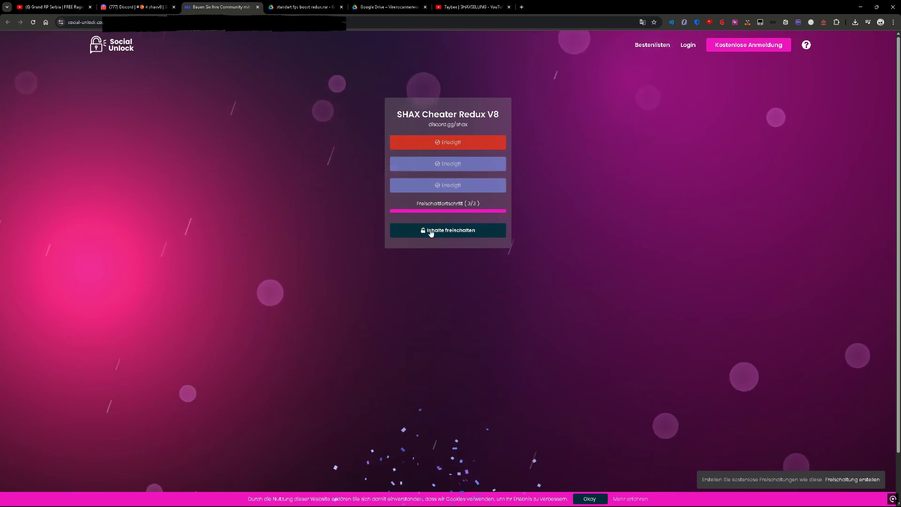
left_click(447, 232)
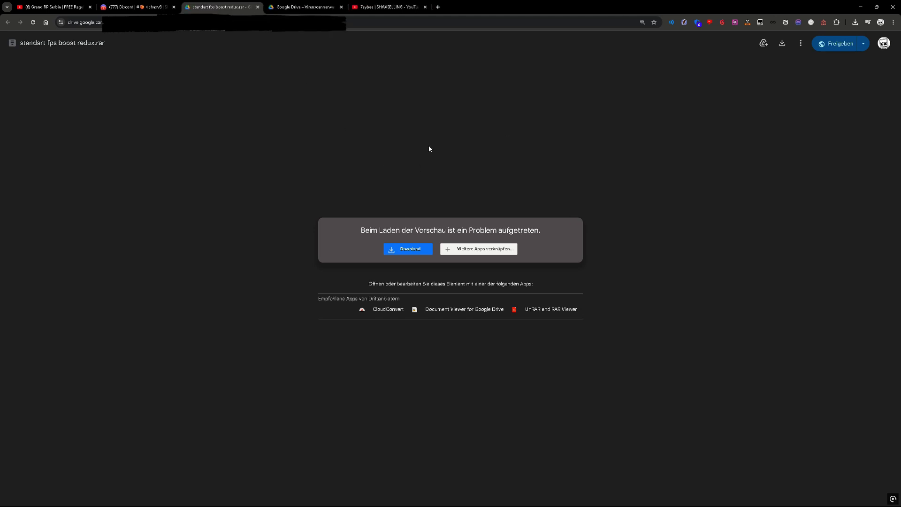
Download standart fps boost redux.rar from Google Drive despite the virus-scan warning.
left_click(781, 42)
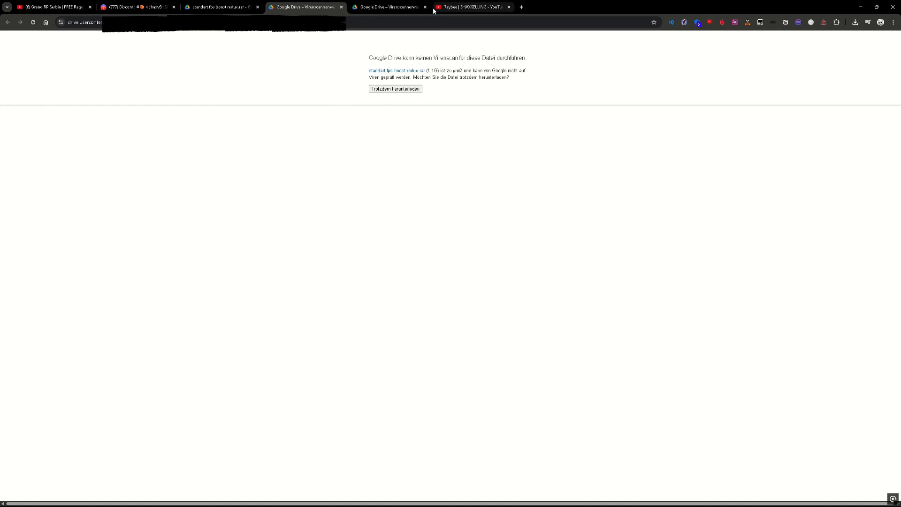
left_click_drag(363, 58, 503, 87)
left_click(373, 98)
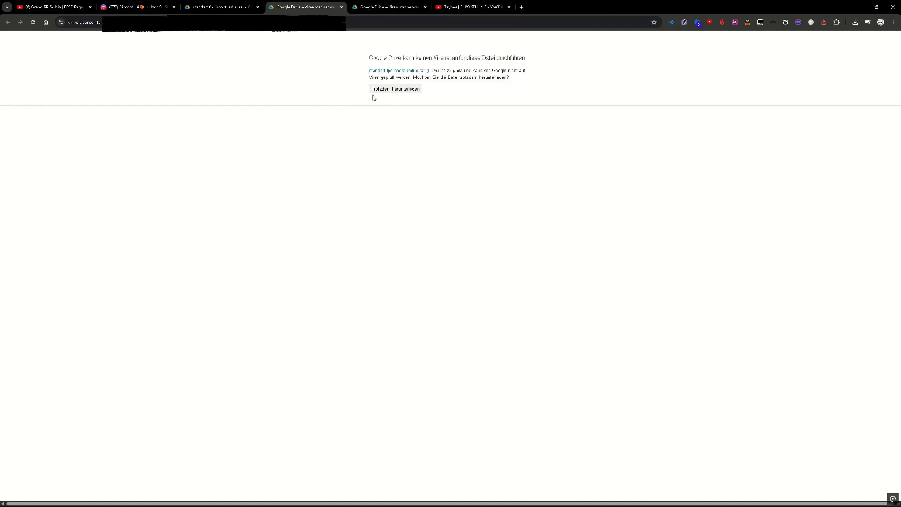
left_click(396, 88)
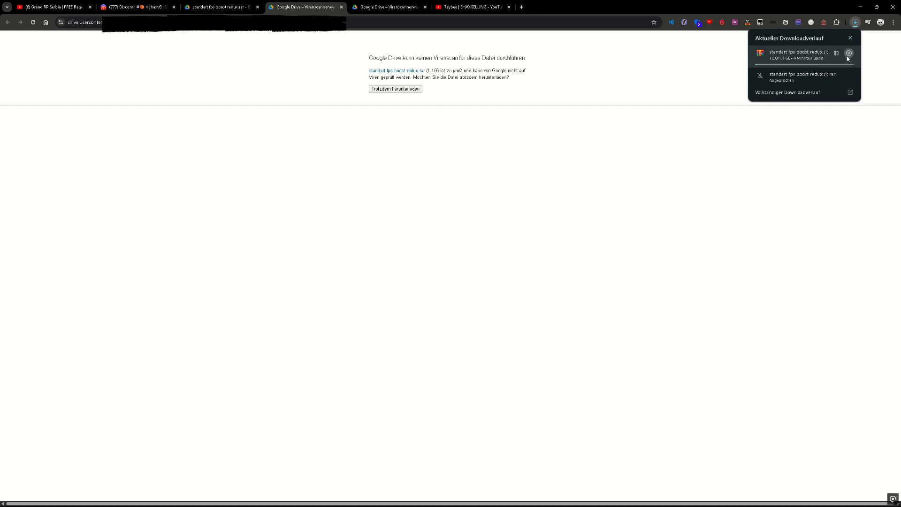
Open standart fps boost redux from the Downloads folder in WinRAR.
left_click(860, 6)
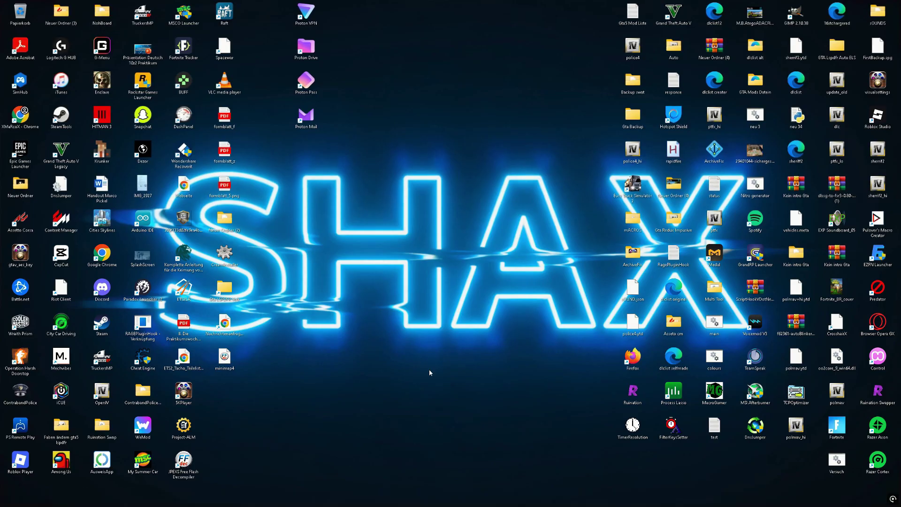
key("super+e")
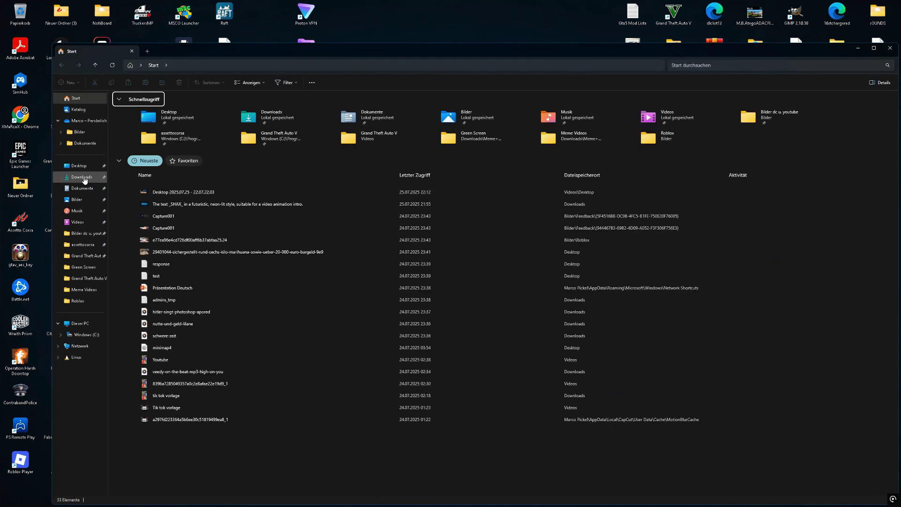
left_click(81, 176)
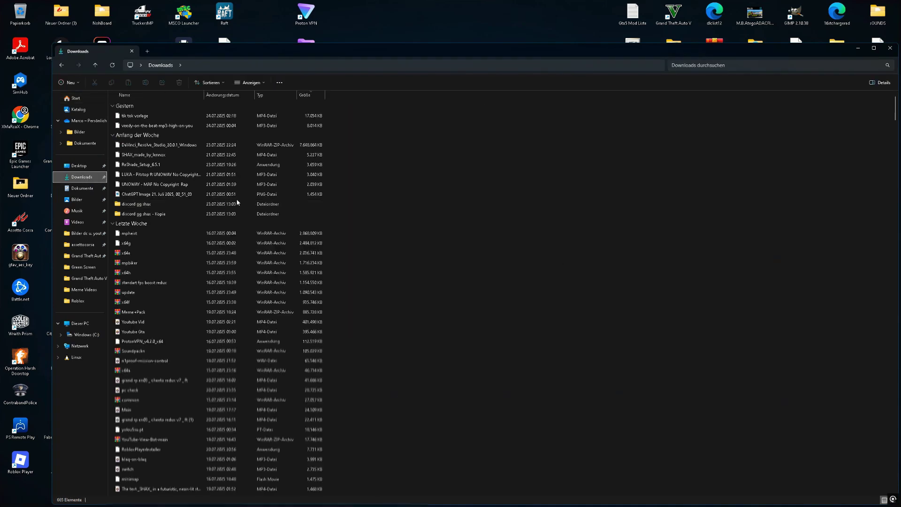
left_click(169, 283)
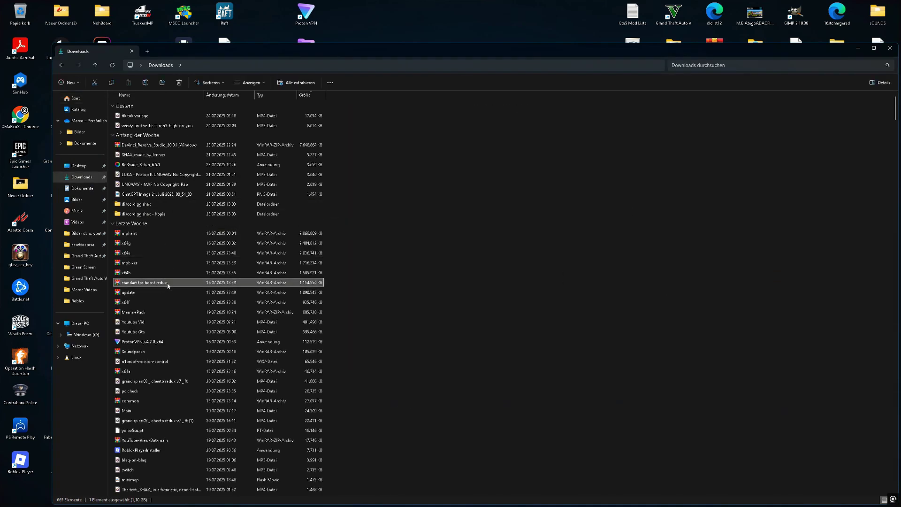
double_click(135, 283)
Dismiss the trial-expired notice, centre the WinRAR window, and minimize the Downloads window.
left_click(580, 147)
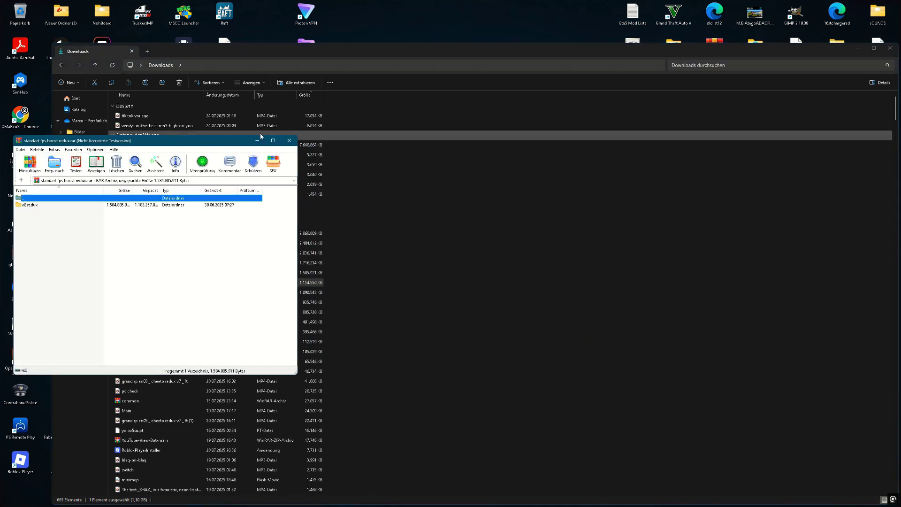
left_click_drag(210, 141, 501, 159)
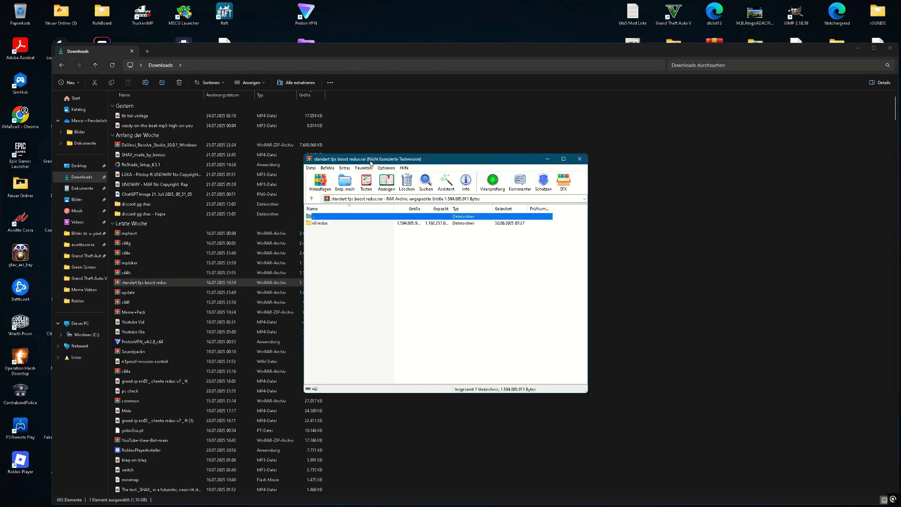
left_click_drag(369, 162, 405, 161)
left_click(858, 51)
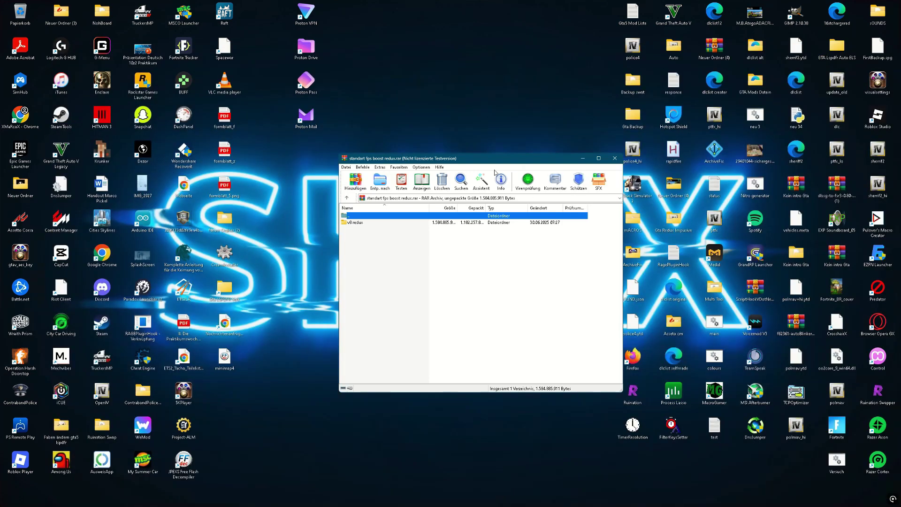
Extract the v8 redux folder to the default destination.
left_click(401, 224)
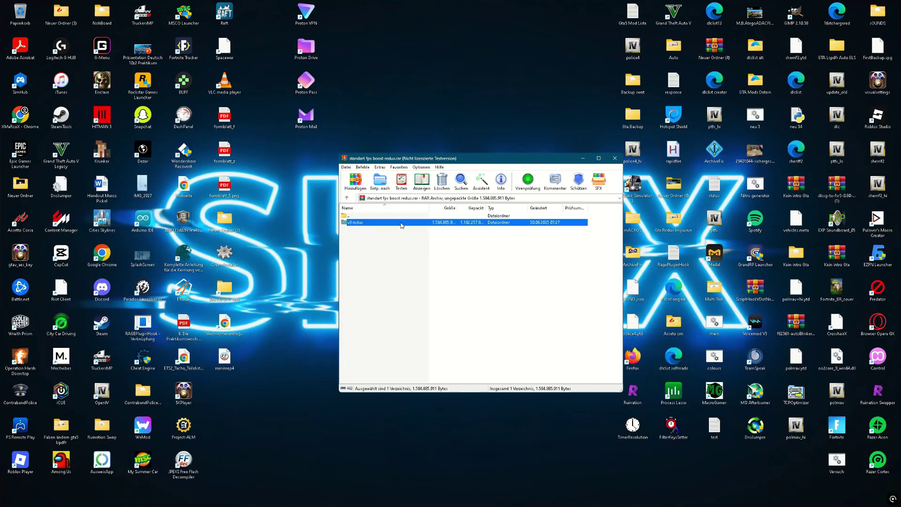
left_click(379, 185)
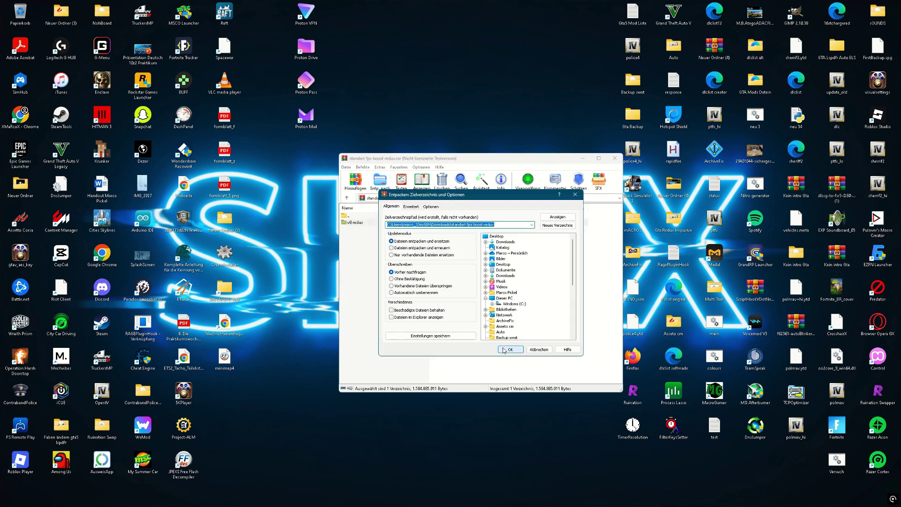
left_click(504, 350)
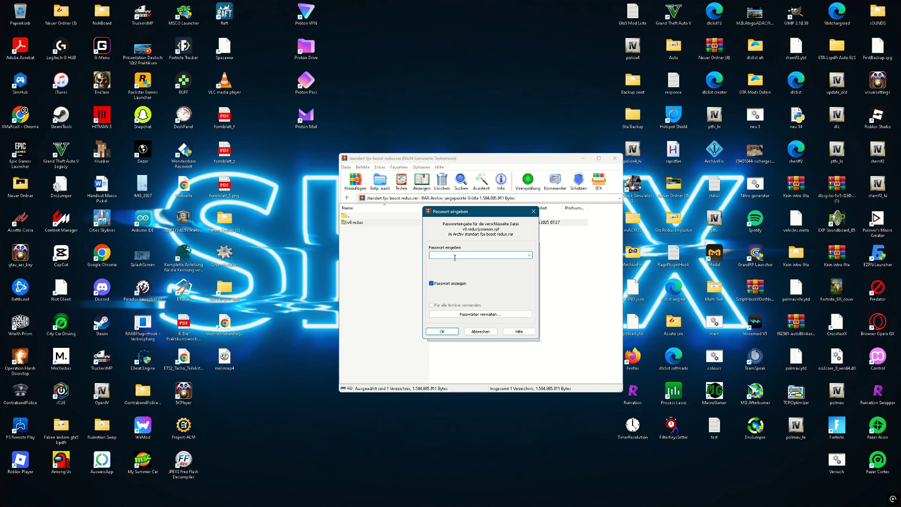
mouse_move(421, 499)
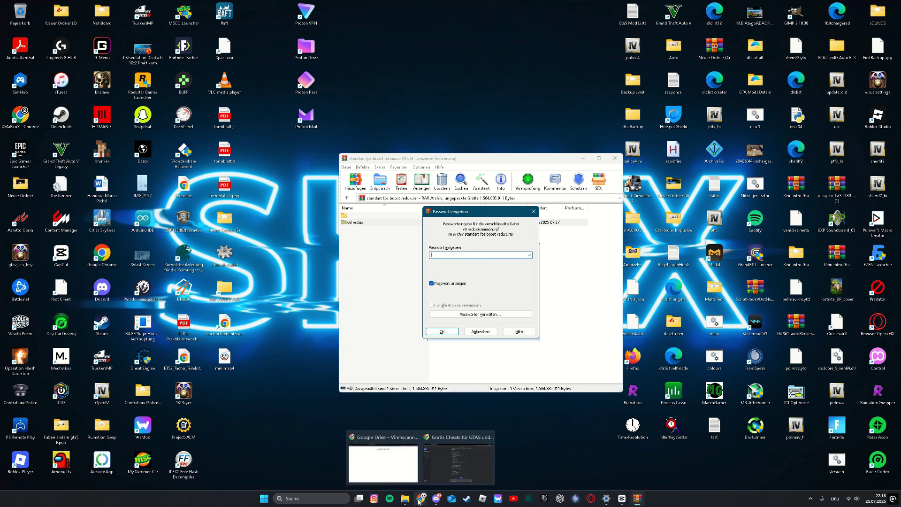
left_click(384, 463)
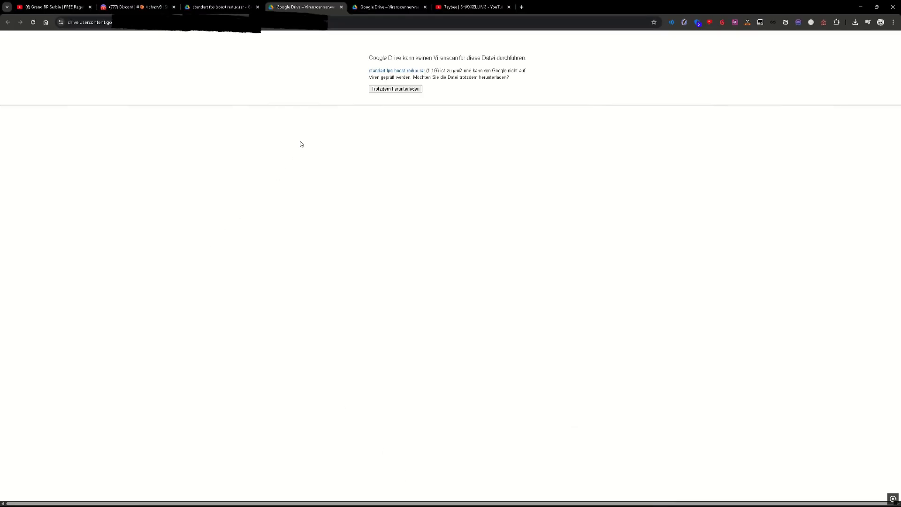
left_click(137, 6)
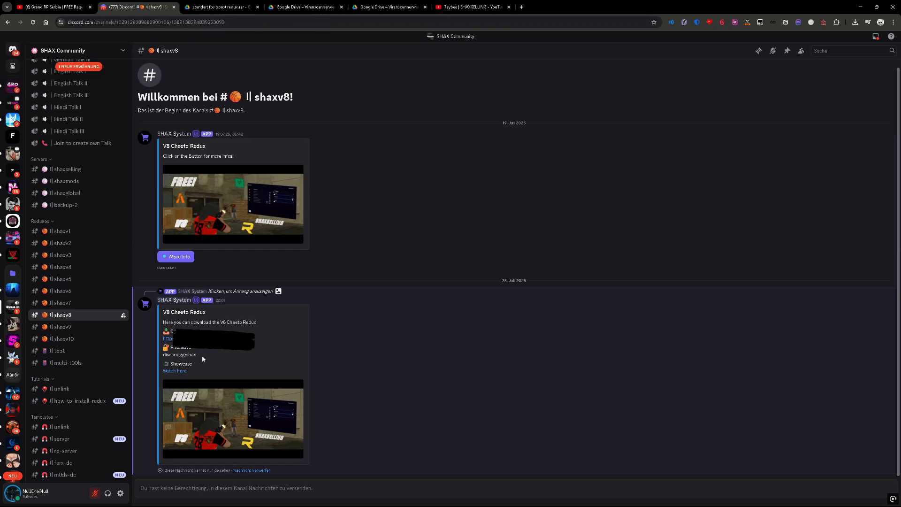
left_click_drag(180, 354, 159, 354)
right_click(178, 355)
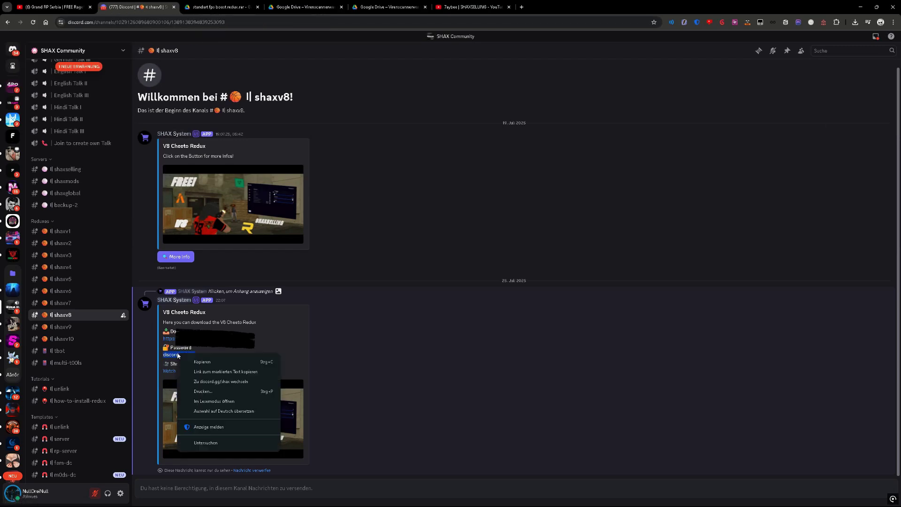
left_click(202, 363)
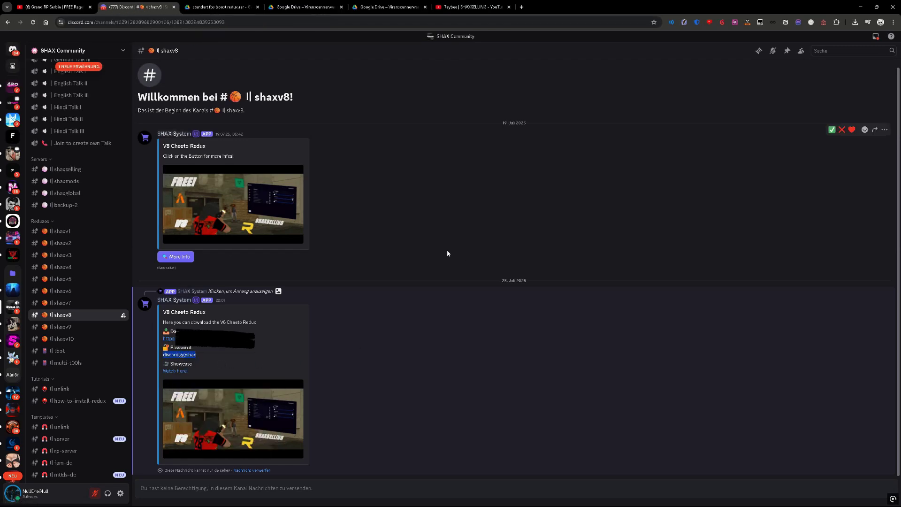
left_click(860, 6)
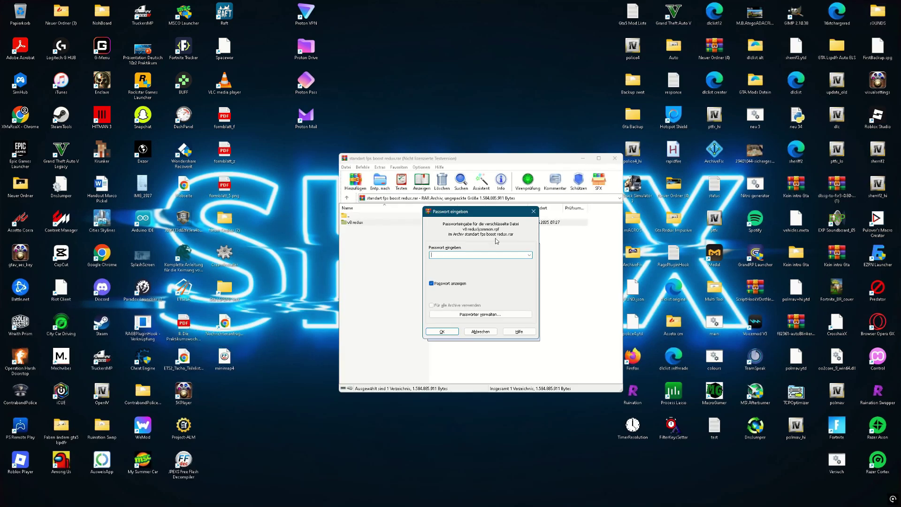
right_click(454, 255)
left_click(479, 282)
left_click(432, 283)
left_click(442, 331)
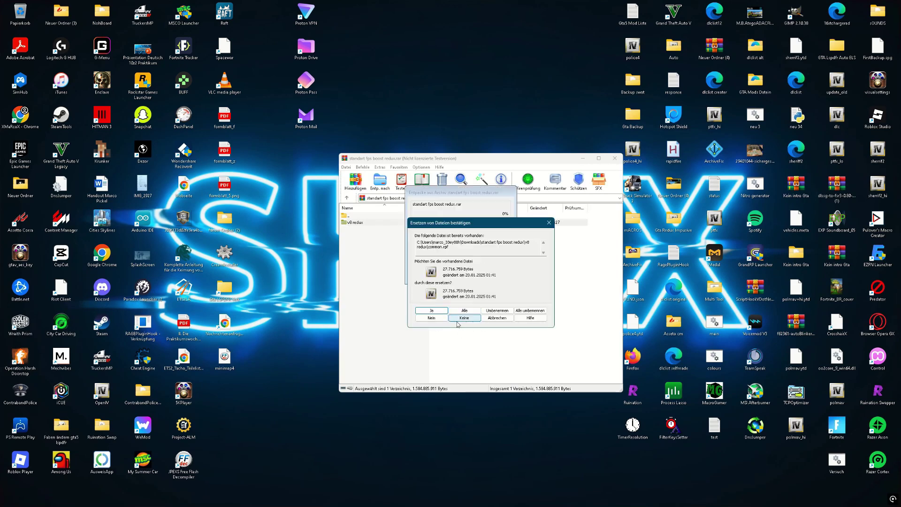
left_click(431, 312)
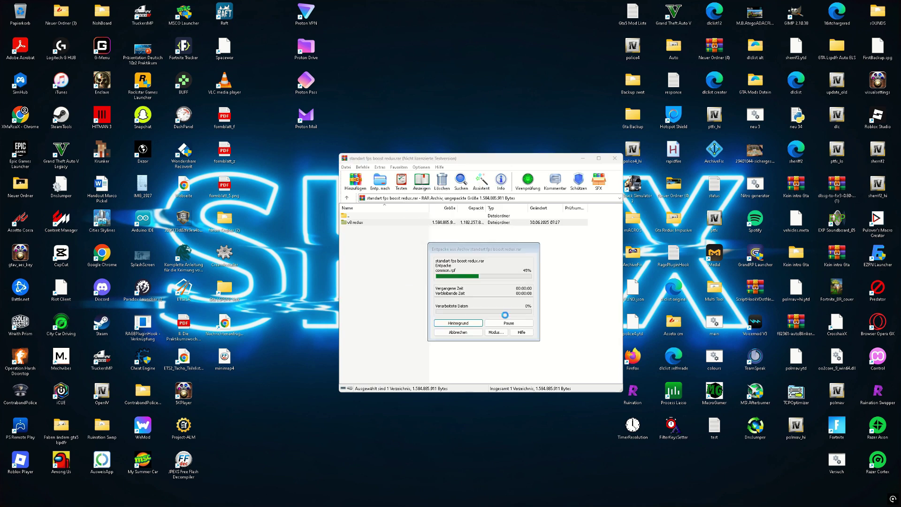
left_click(431, 312)
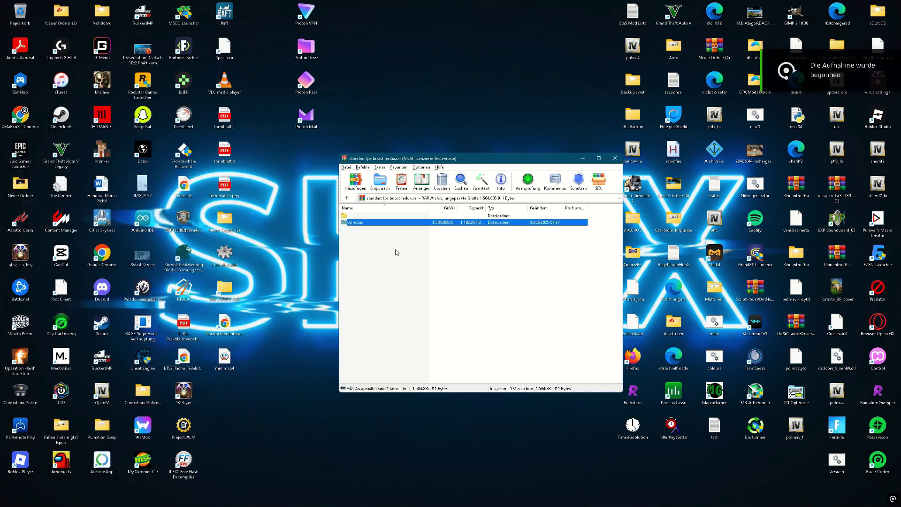
Browse Downloads to standart fps boost redux, then v8 redux, to view x64a, update and common.
key("super+e")
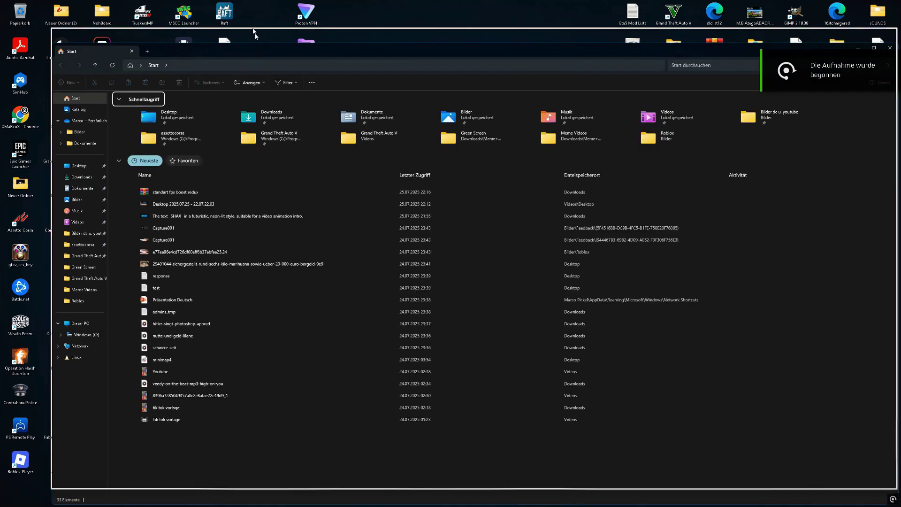
left_click(71, 152)
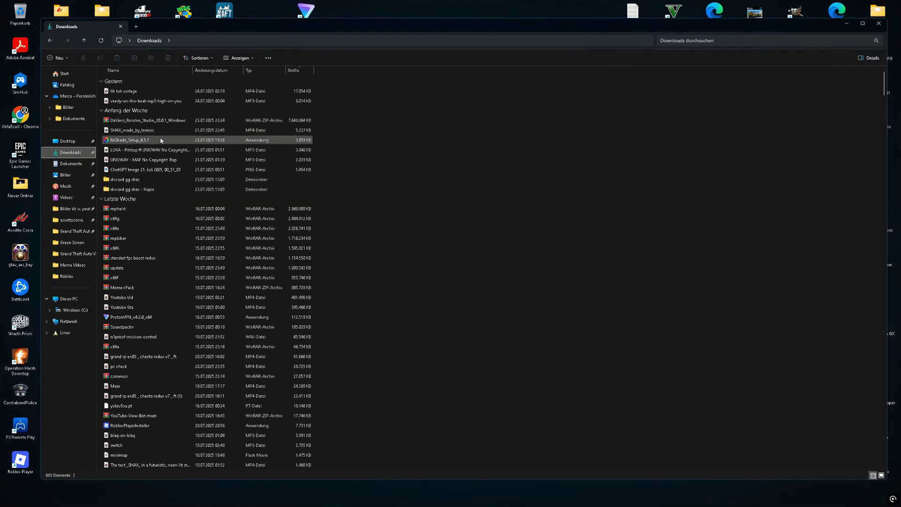
scroll(141, 197, "down", 5)
scroll(142, 211, "down", 3)
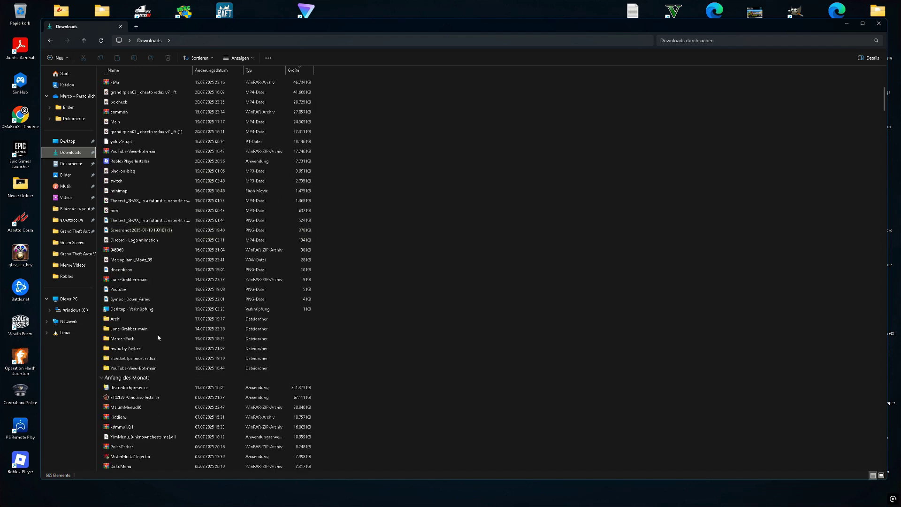
left_click(146, 359)
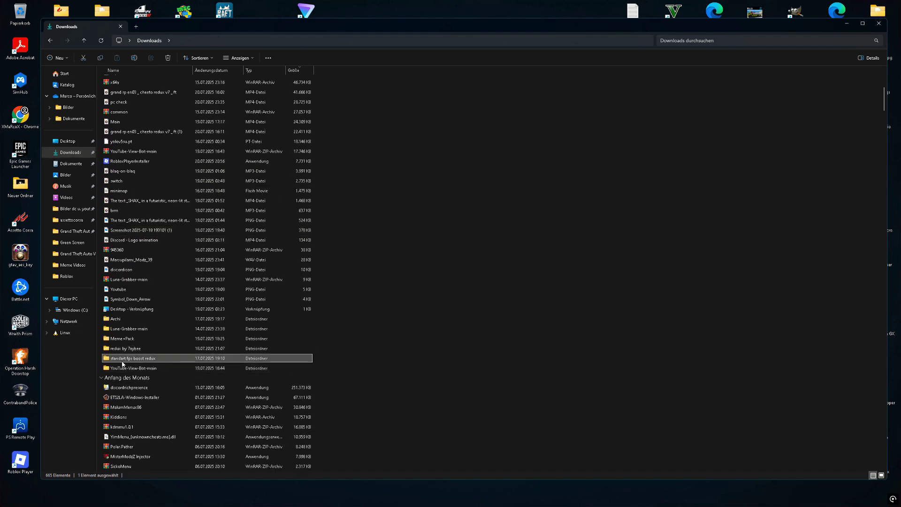
double_click(135, 358)
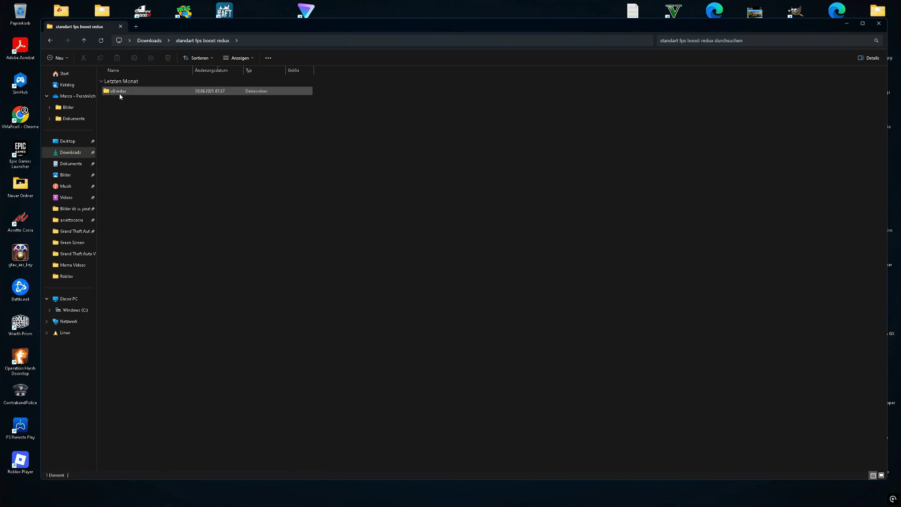
double_click(118, 91)
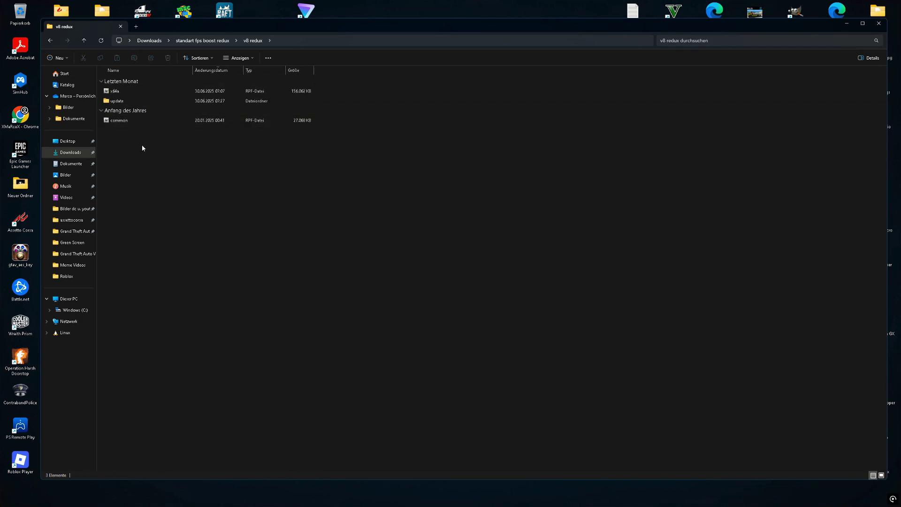
left_click_drag(159, 166, 138, 93)
left_click(236, 222)
Launch Steam and open Grand Theft Auto V Legacy's local install folder via Verwalten.
key("super")
type("steam")
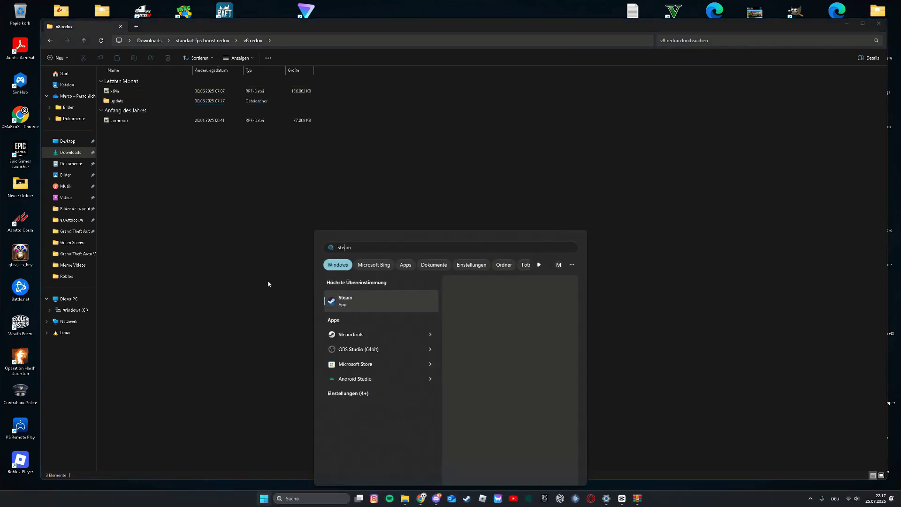
key("Return")
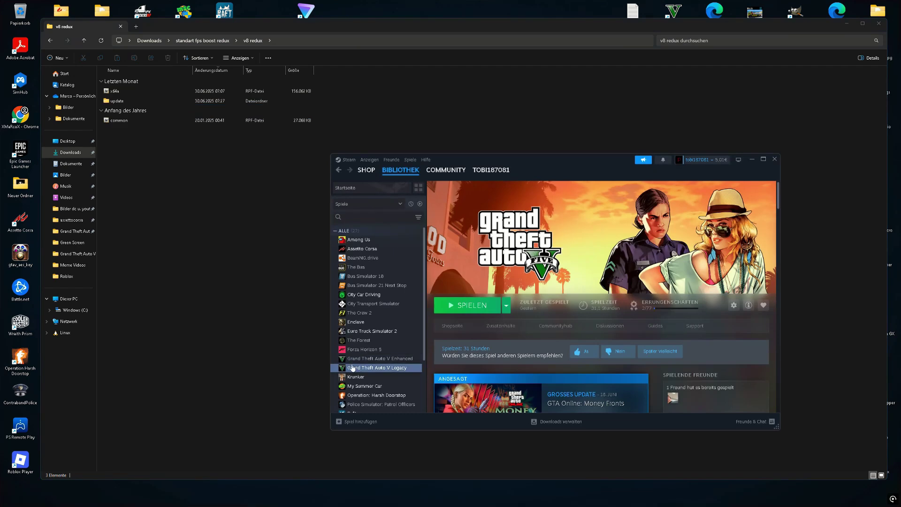
right_click(354, 367)
mouse_move(380, 350)
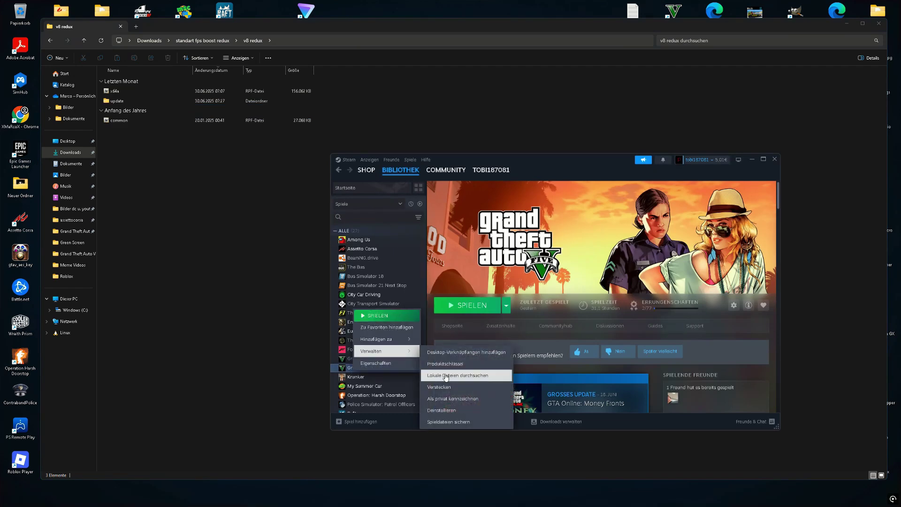
left_click(447, 376)
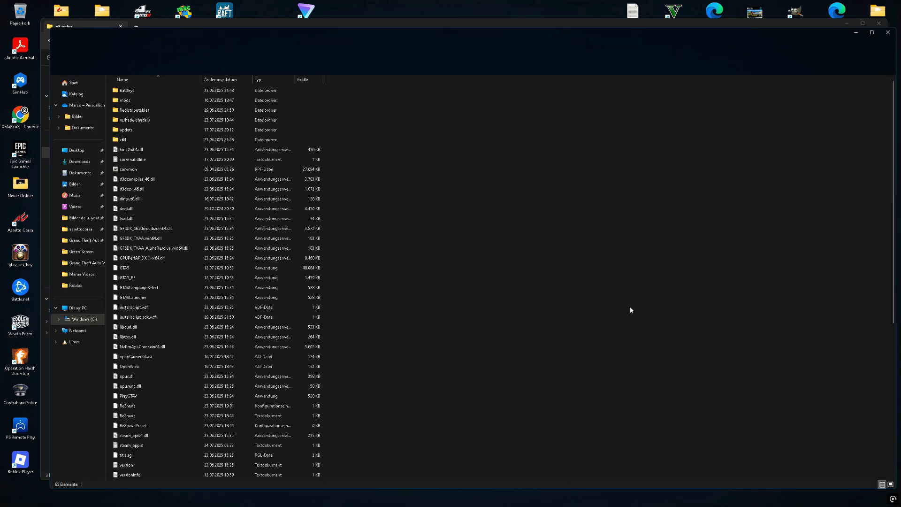
Snap v8 redux to the left half, Grand Theft Auto V right, and drag x64a, update, common across.
left_click_drag(785, 36, 708, 264)
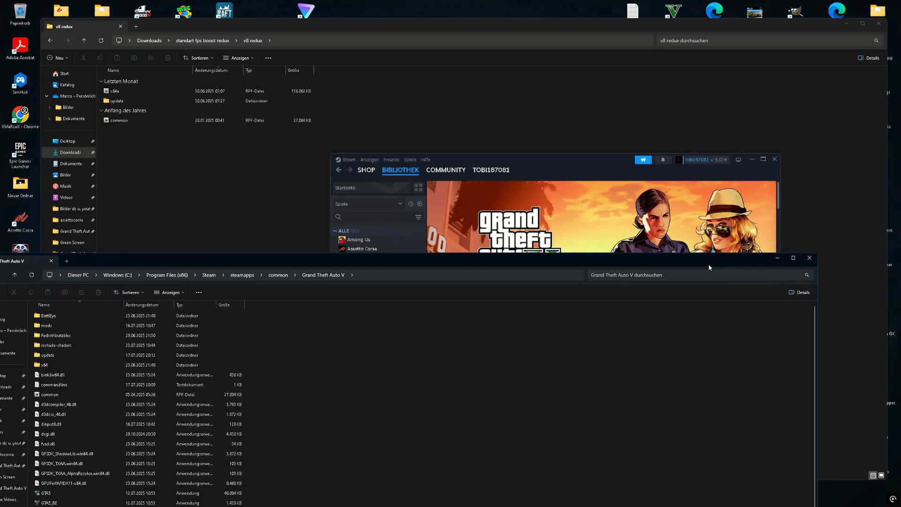
left_click(737, 166)
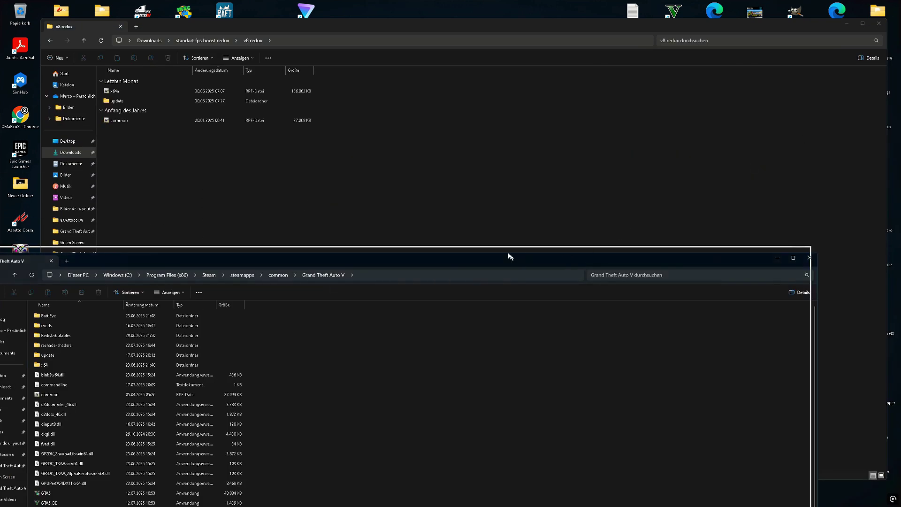
mouse_move(511, 259)
left_mouse_down()
mouse_move(402, 5)
mouse_move(572, 120)
left_mouse_up()
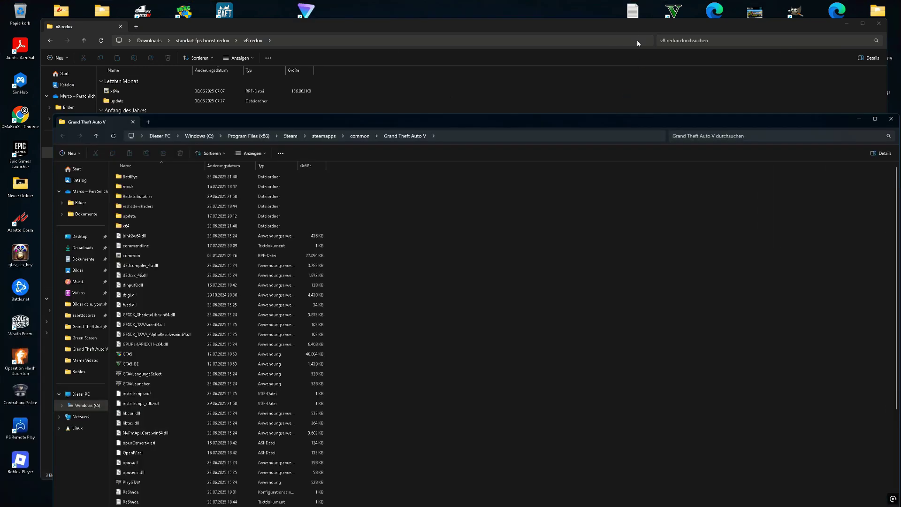
left_click_drag(415, 32, 315, 26)
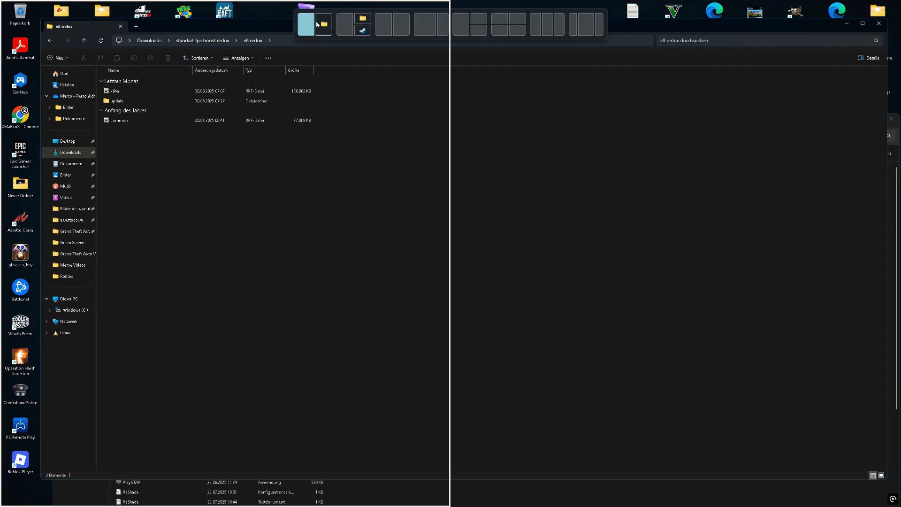
left_click(818, 192)
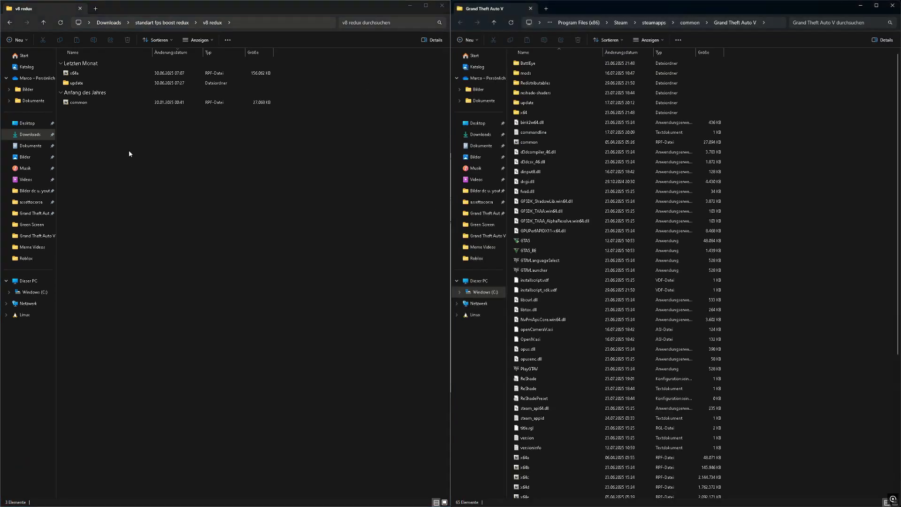
mouse_move(129, 150)
left_mouse_down()
mouse_move(77, 67)
mouse_move(431, 216)
mouse_move(793, 163)
left_mouse_up()
left_click(93, 117)
Select every item in the v8 redux folder and dismiss the file replacement dialog.
key("ctrl+a")
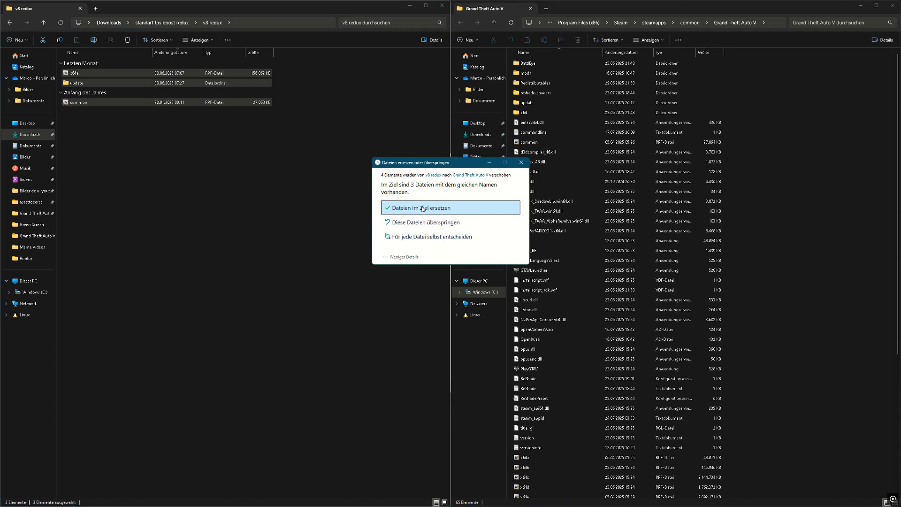
left_click(518, 163)
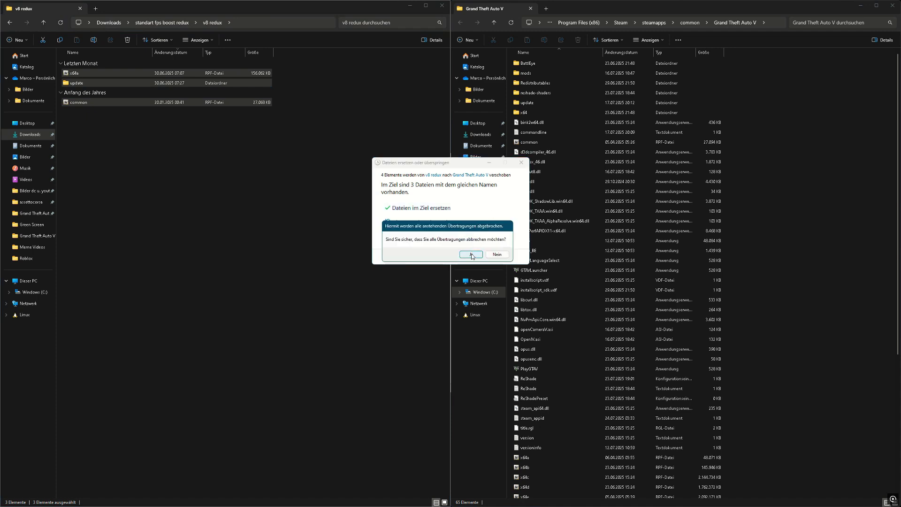